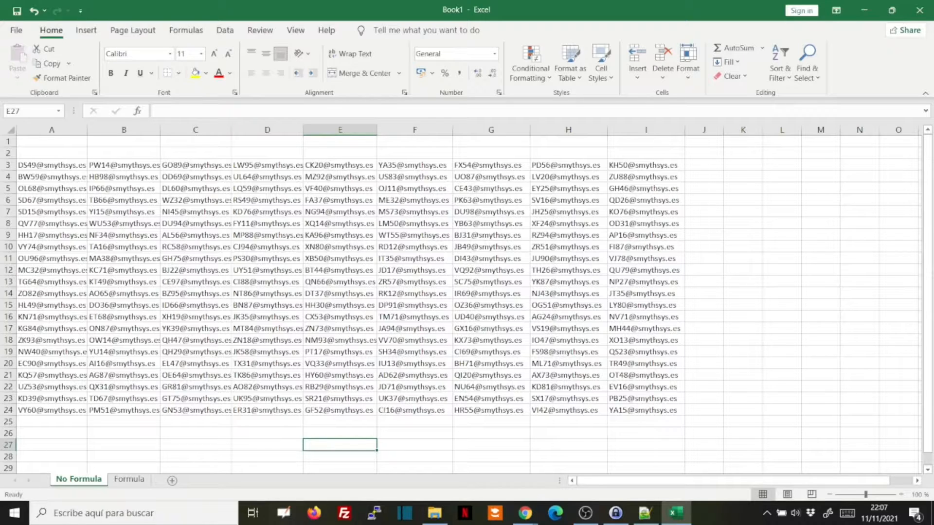
# Strip the @ and everything after it from the whole sheet by replacing all "@*" with nothing, and undo the replacement.
pyautogui.click(10, 130)
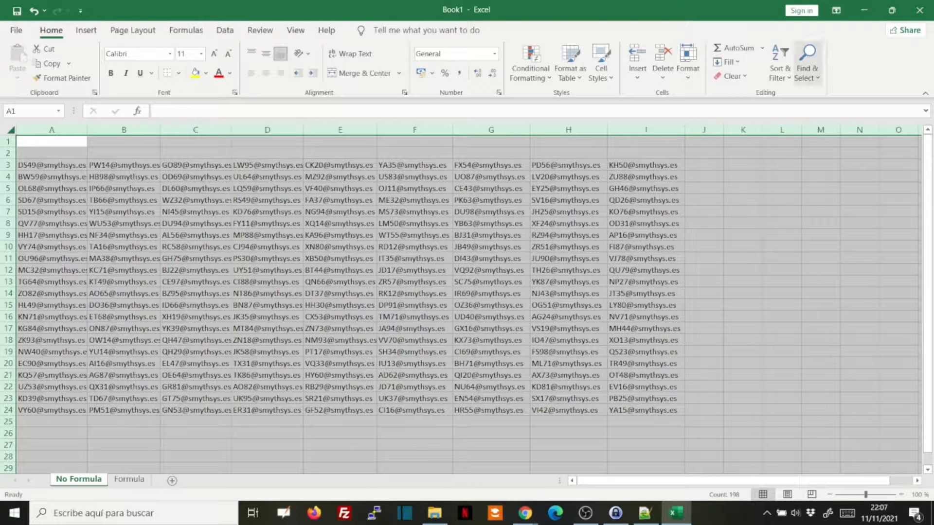
pyautogui.click(807, 62)
pyautogui.click(830, 113)
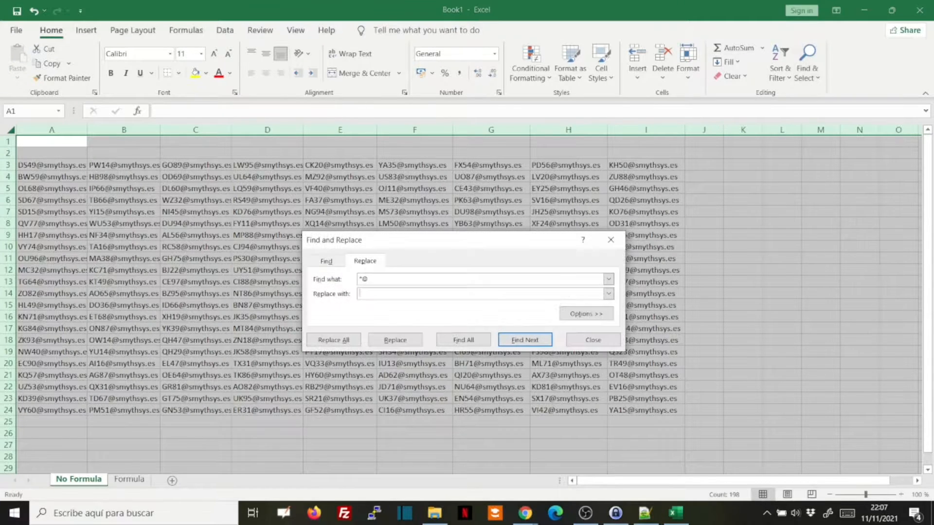
pyautogui.press('BackSpace')
pyautogui.write('@')
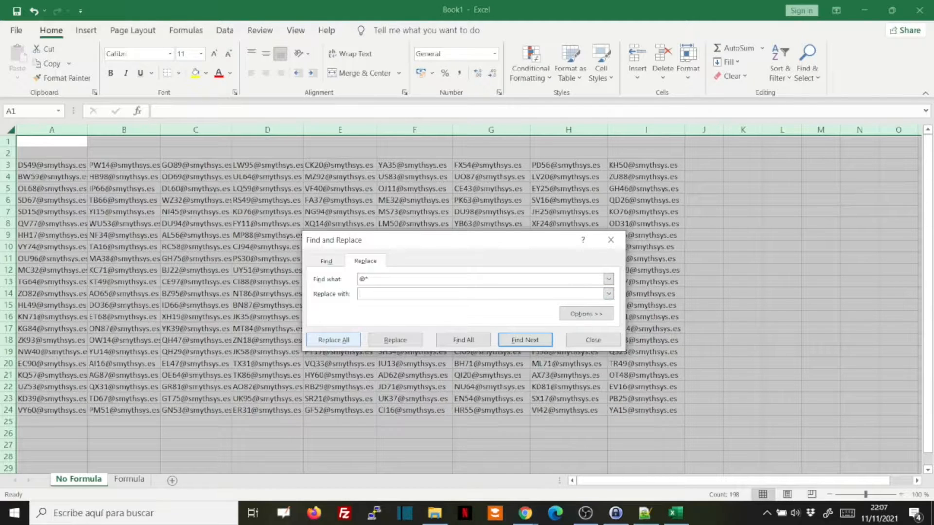
pyautogui.click(334, 340)
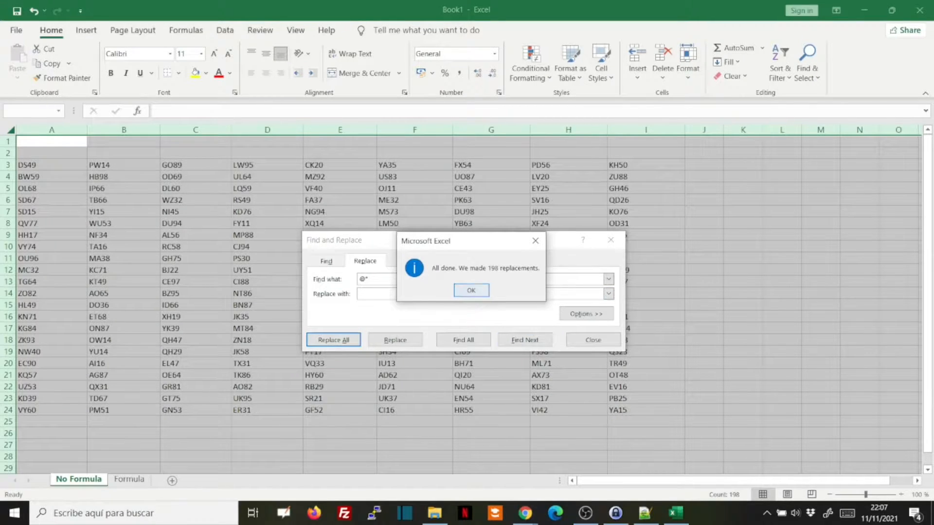
pyautogui.press('Return')
pyautogui.click(610, 240)
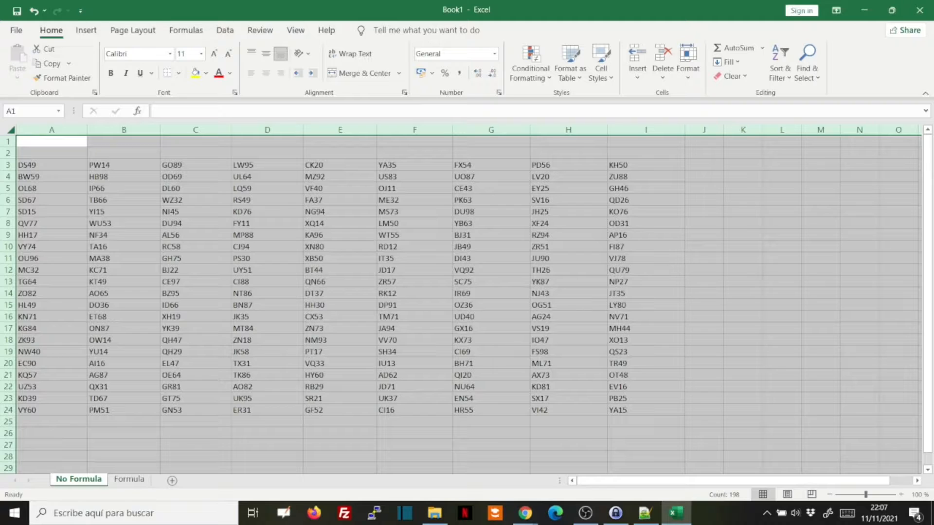
pyautogui.click(195, 165)
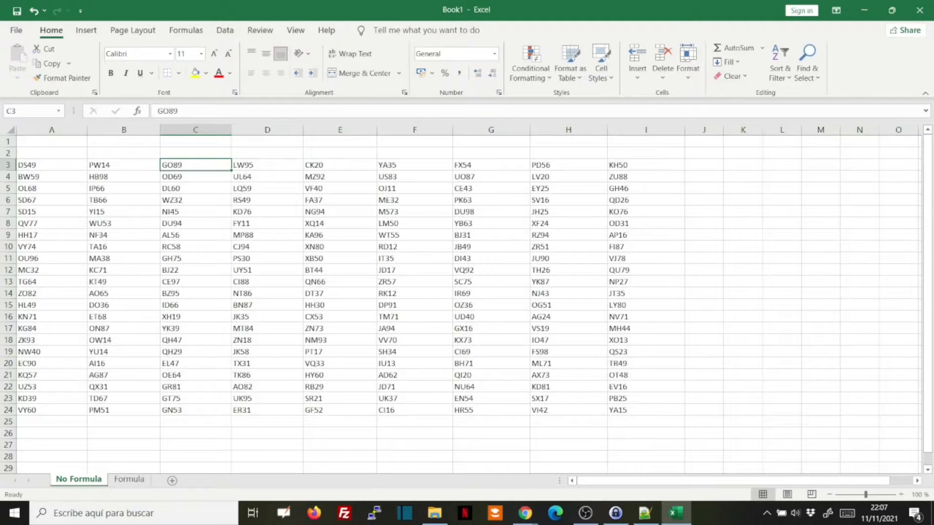
pyautogui.hotkey('ctrl', 'z')
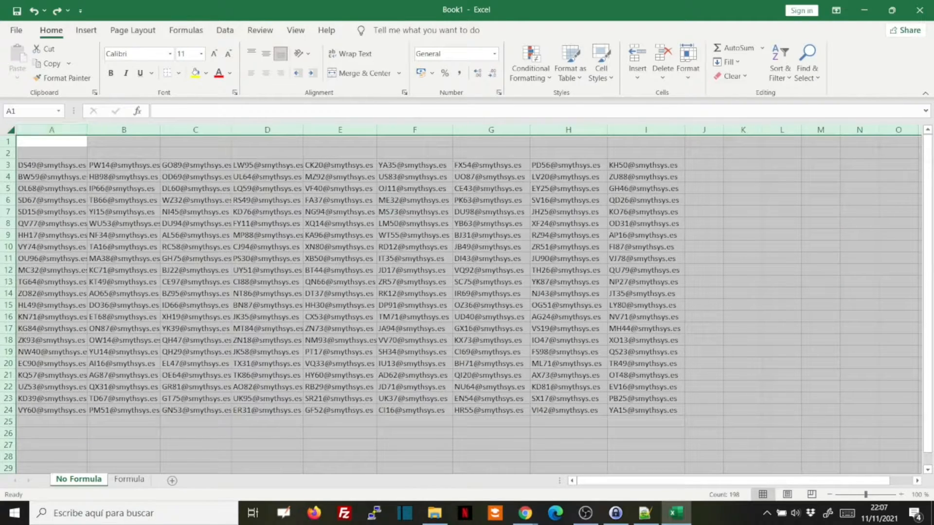
# Strip everything up to and including the @ from the whole sheet by replacing all "*@" with nothing, and undo it.
pyautogui.click(808, 61)
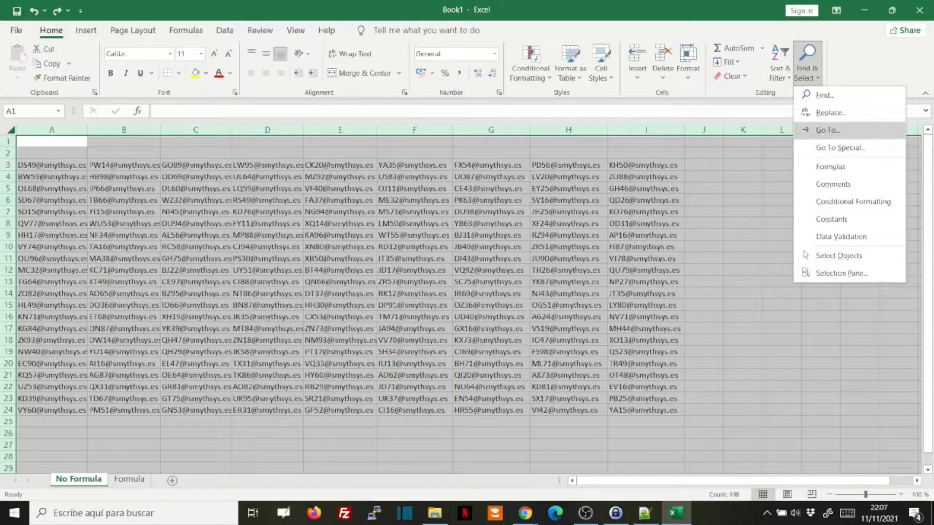
pyautogui.click(820, 111)
pyautogui.moveTo(374, 294); pyautogui.dragTo(356, 294)
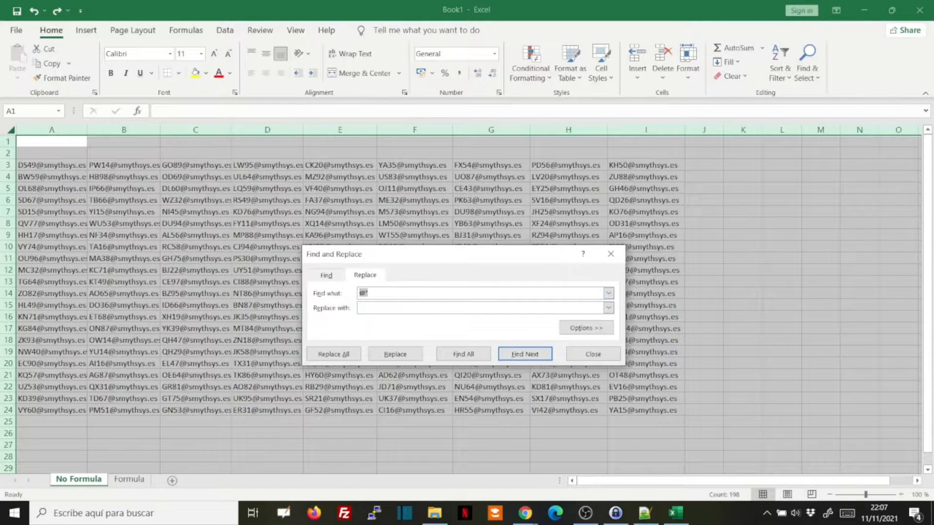
pyautogui.write('*@')
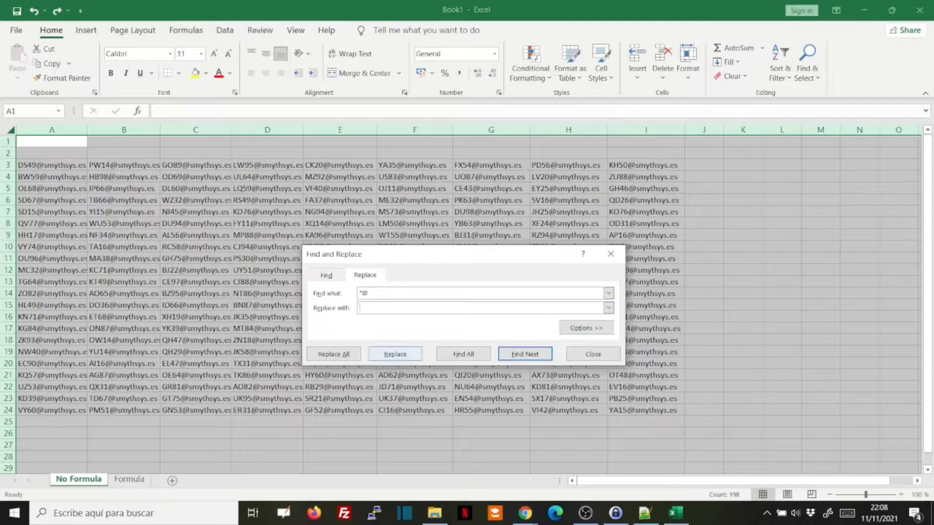
pyautogui.click(334, 354)
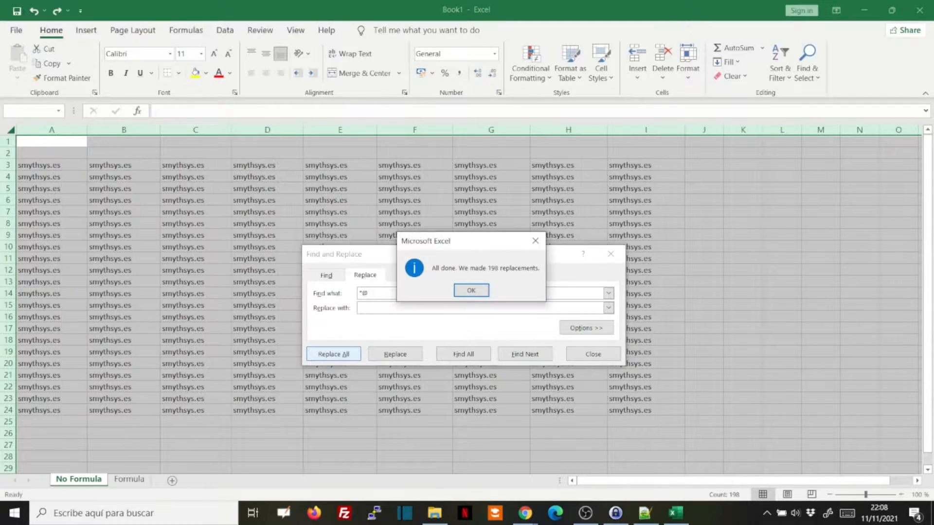
pyautogui.press('Return')
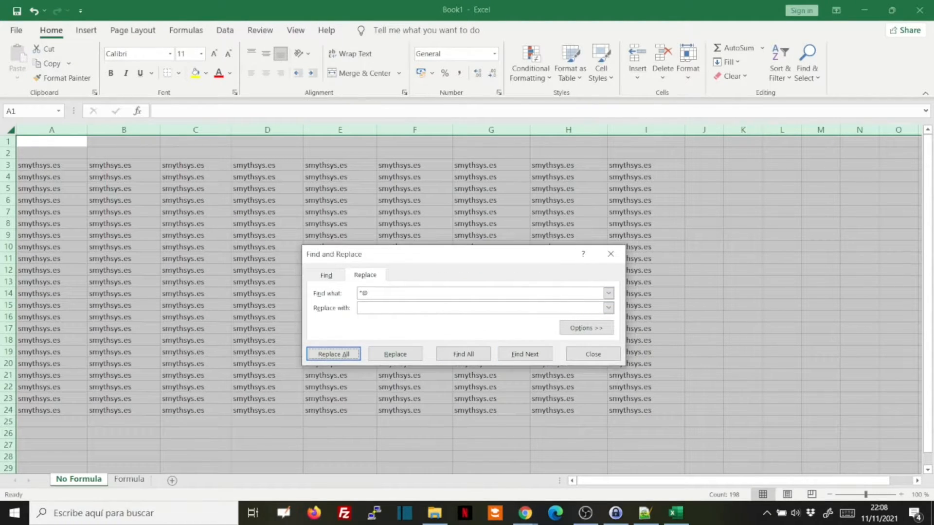
pyautogui.press('Escape')
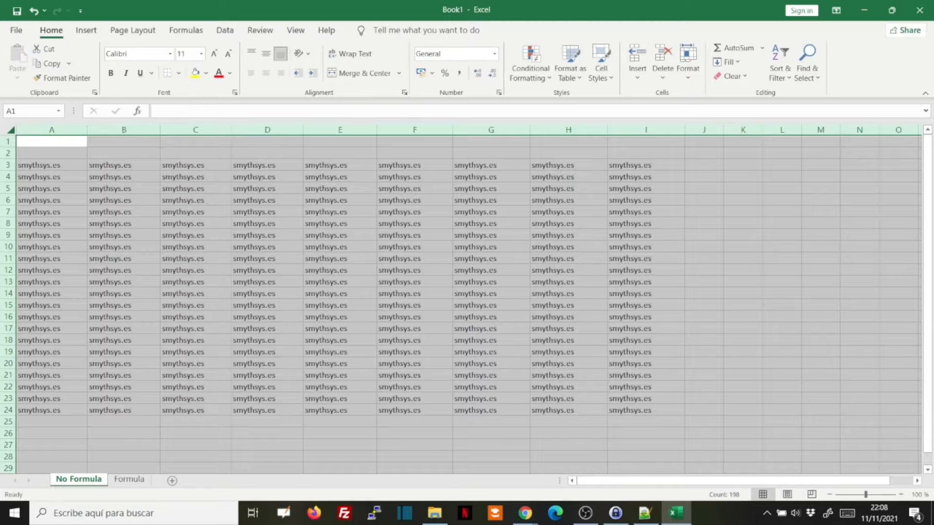
pyautogui.hotkey('ctrl', 'z')
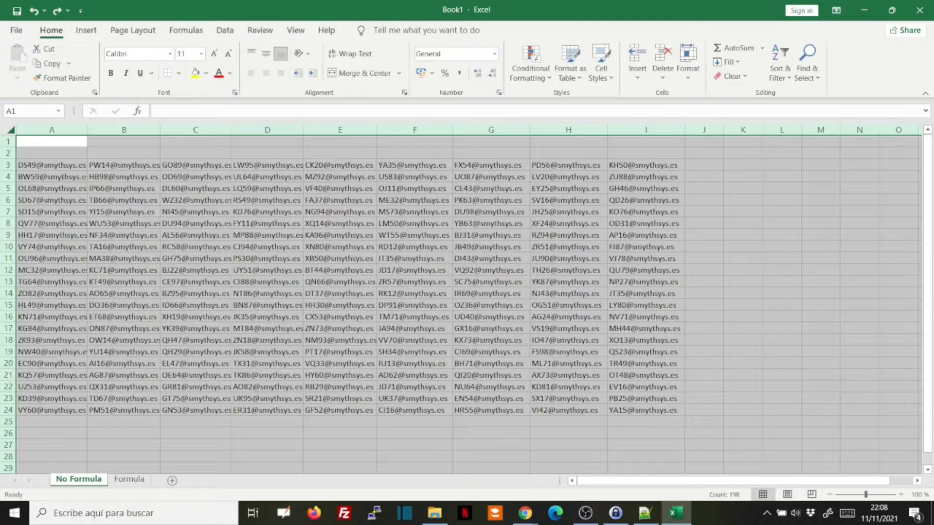
pyautogui.click(196, 212)
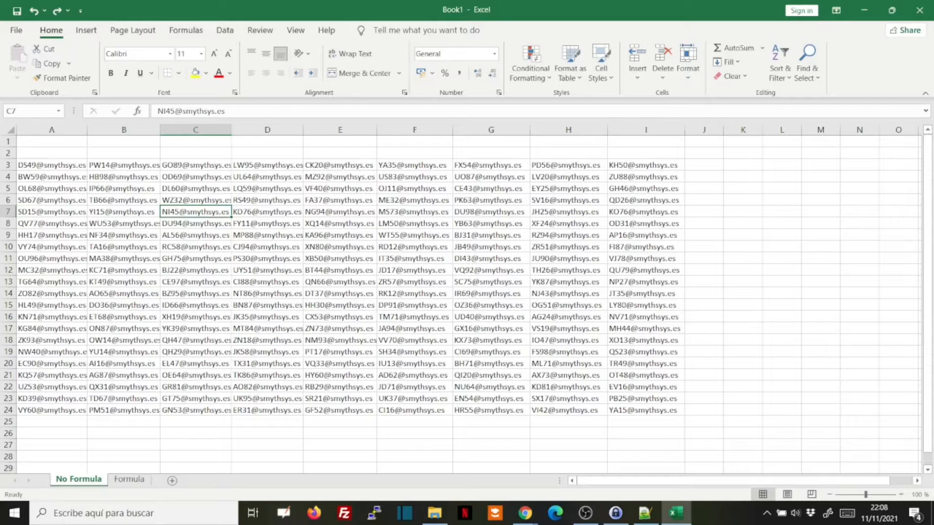
# Switch to the Formula sheet and examine the A3 reference and the arguments of the formula in cell B3.
pyautogui.hotkey('ctrl', 'pagedown')
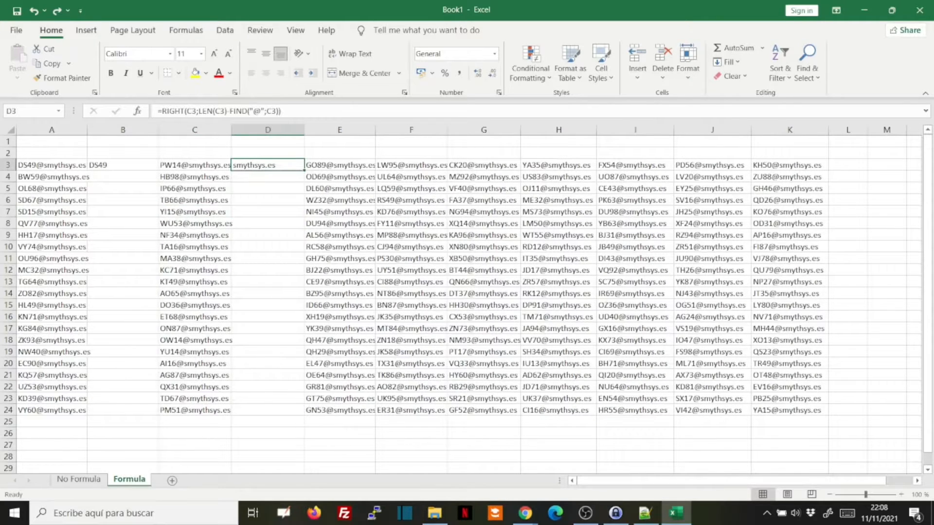
pyautogui.click(194, 341)
pyautogui.click(122, 165)
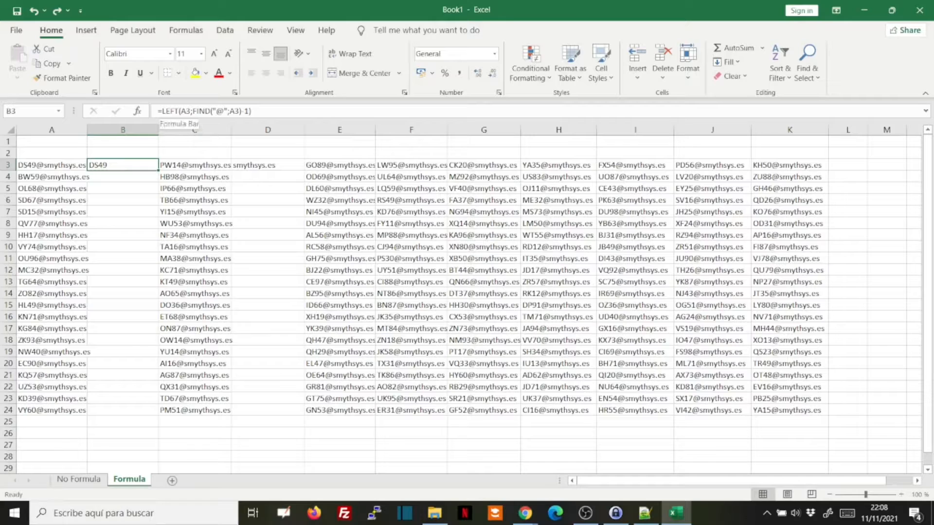
pyautogui.click(234, 111)
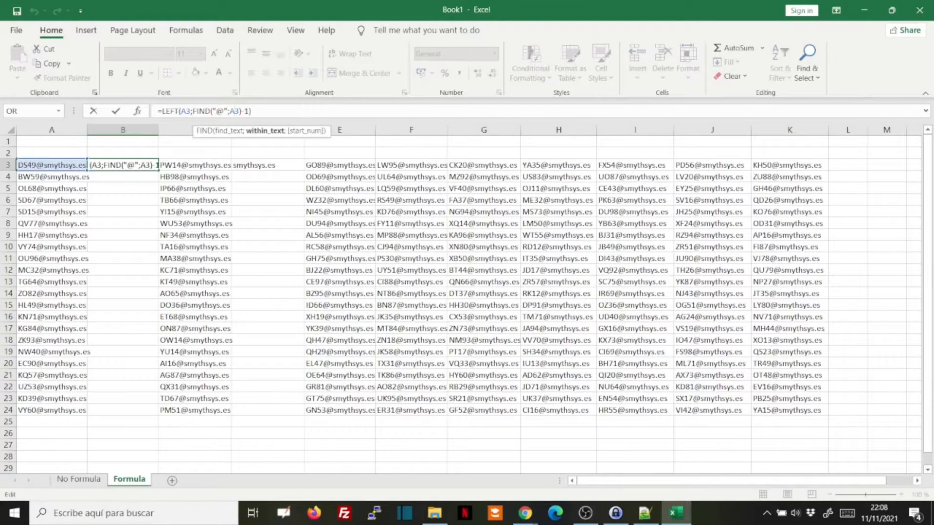
pyautogui.click(228, 111)
pyautogui.click(191, 111)
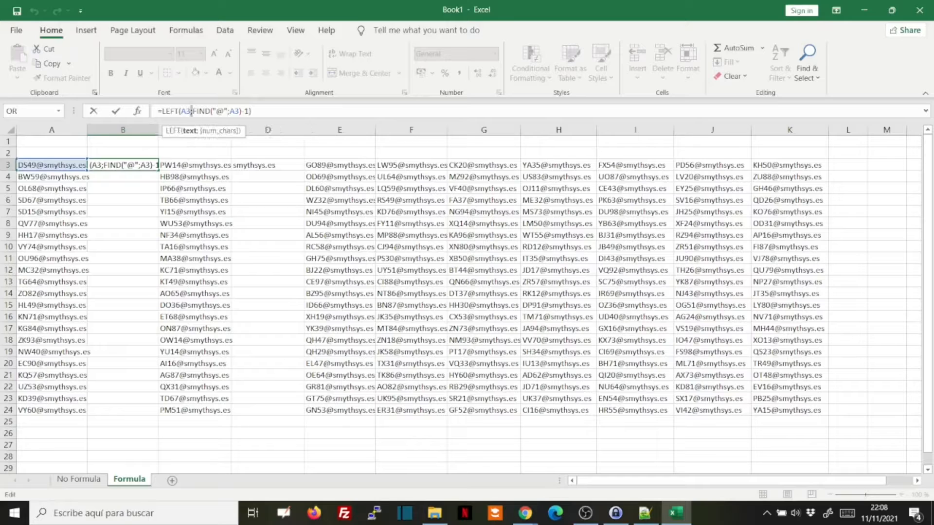
pyautogui.click(193, 111)
pyautogui.click(191, 111)
pyautogui.moveTo(190, 111); pyautogui.dragTo(187, 111)
pyautogui.click(210, 111)
# Examine the LEFT function name in the B3 formula, leaving the formula as it is.
pyautogui.click(163, 111)
pyautogui.moveTo(162, 111); pyautogui.dragTo(180, 111)
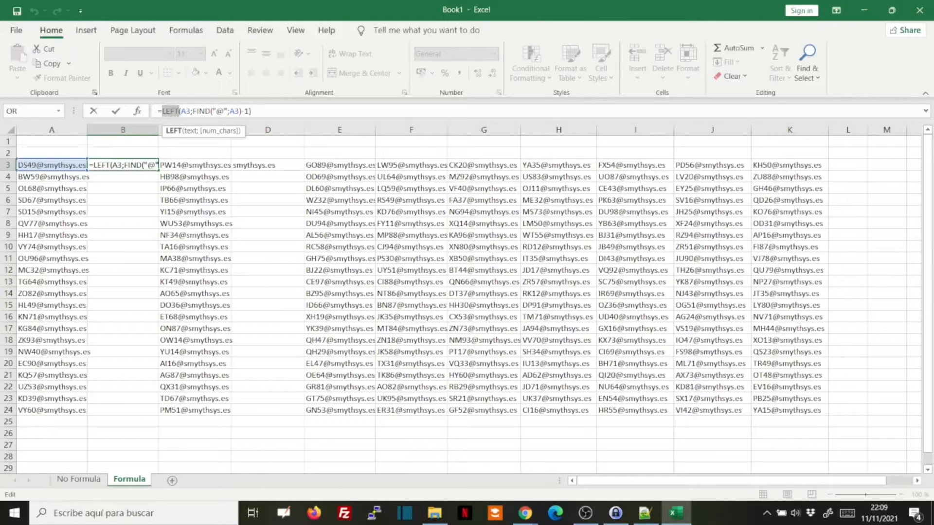
pyautogui.click(123, 212)
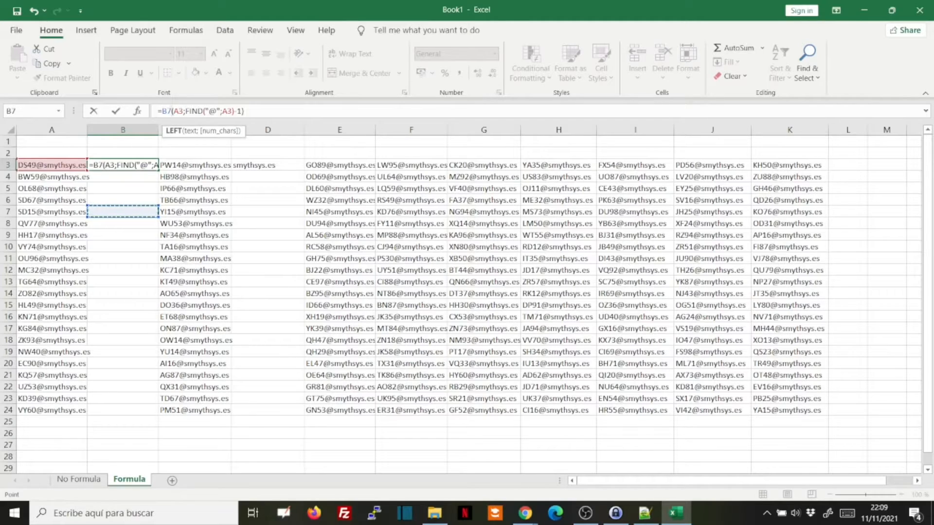
pyautogui.press('Escape')
pyautogui.click(174, 111)
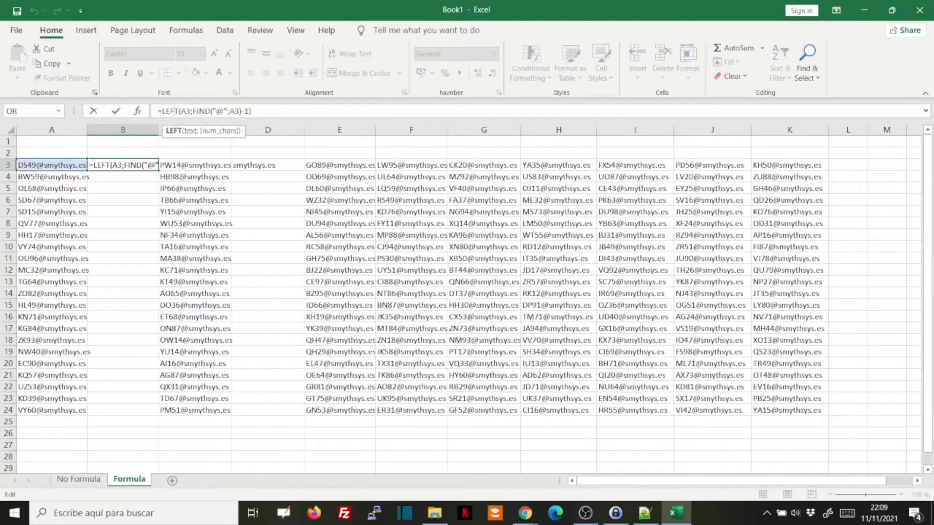
pyautogui.moveTo(179, 111); pyautogui.dragTo(162, 111)
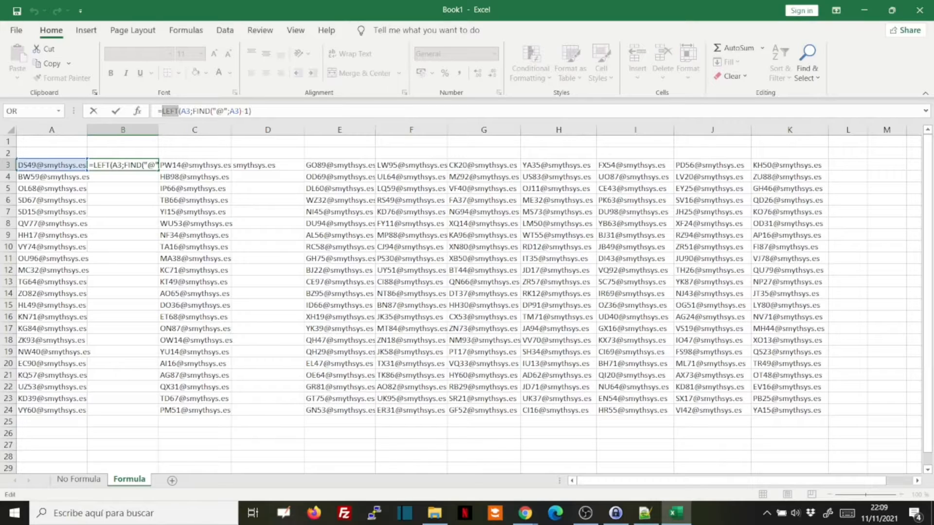
pyautogui.press('Return')
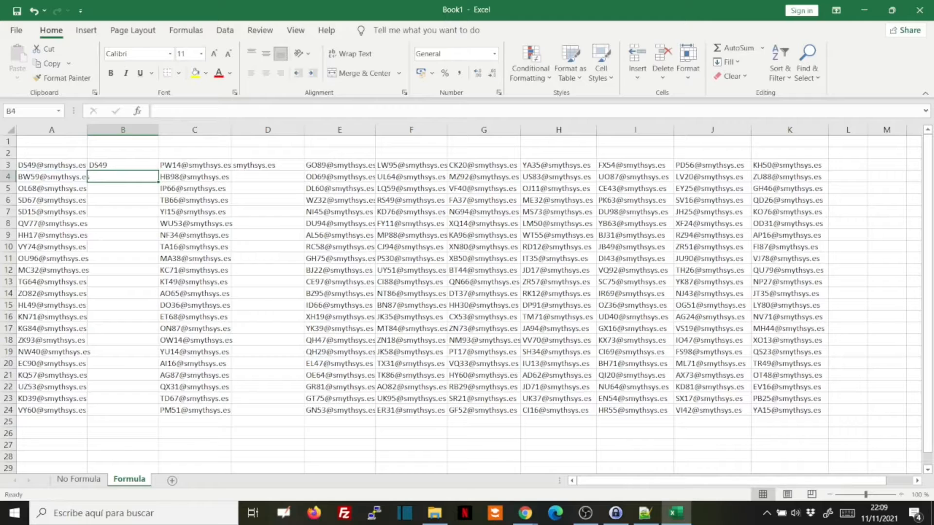
pyautogui.write('=left')
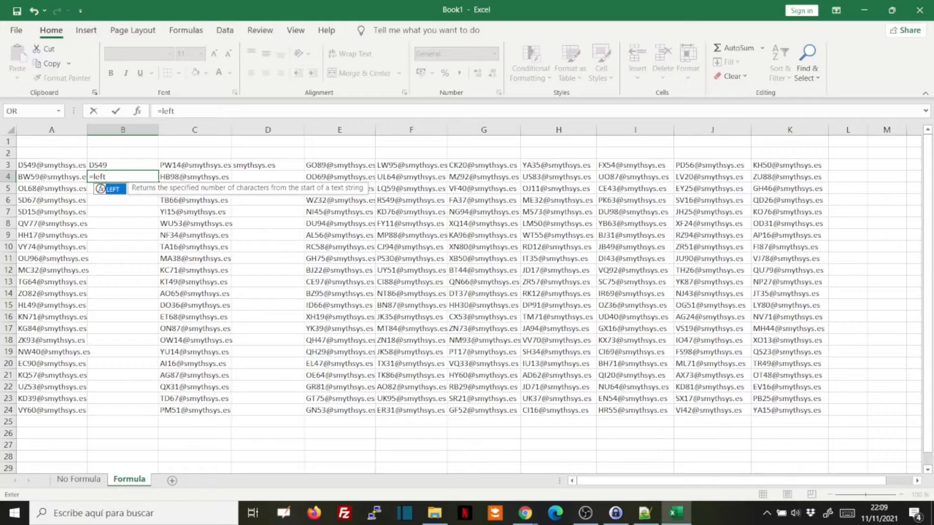
pyautogui.press('BackSpace')
pyautogui.press('BackSpace')
pyautogui.press('BackSpace')
pyautogui.press('BackSpace')
pyautogui.press('BackSpace')
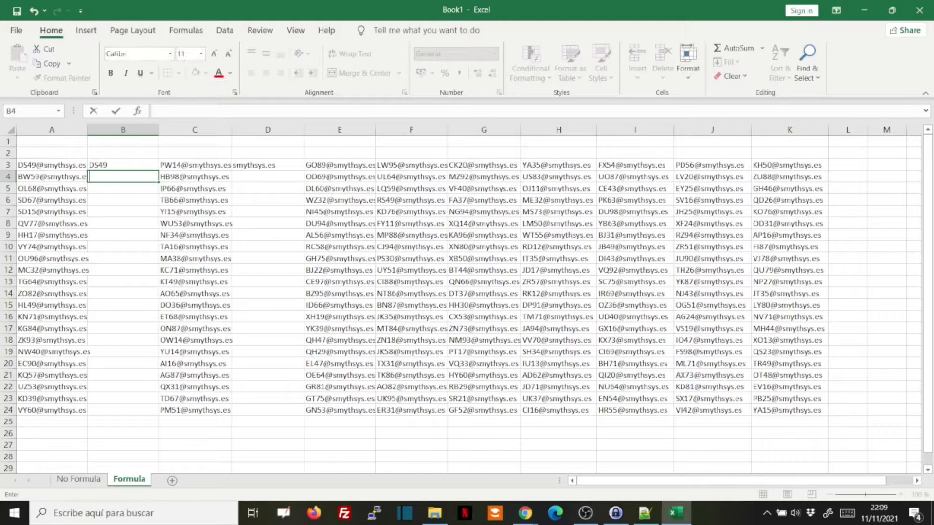
pyautogui.click(123, 211)
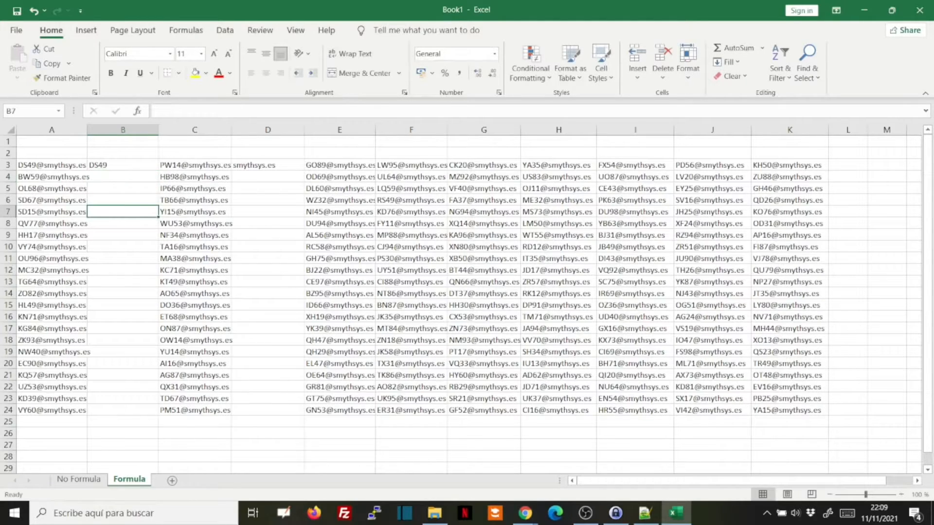
# Examine the FIND("@";A3) part that sets the number of characters in the B3 formula.
pyautogui.click(123, 165)
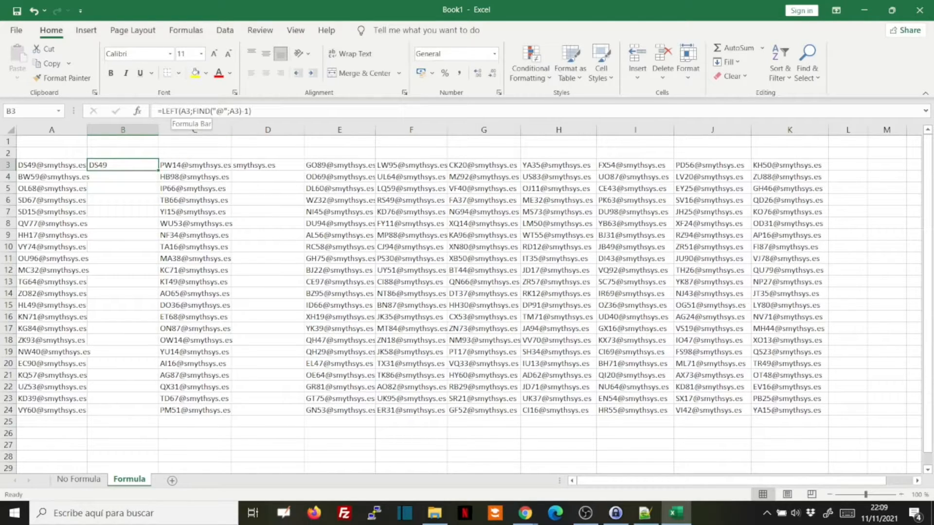
pyautogui.click(187, 111)
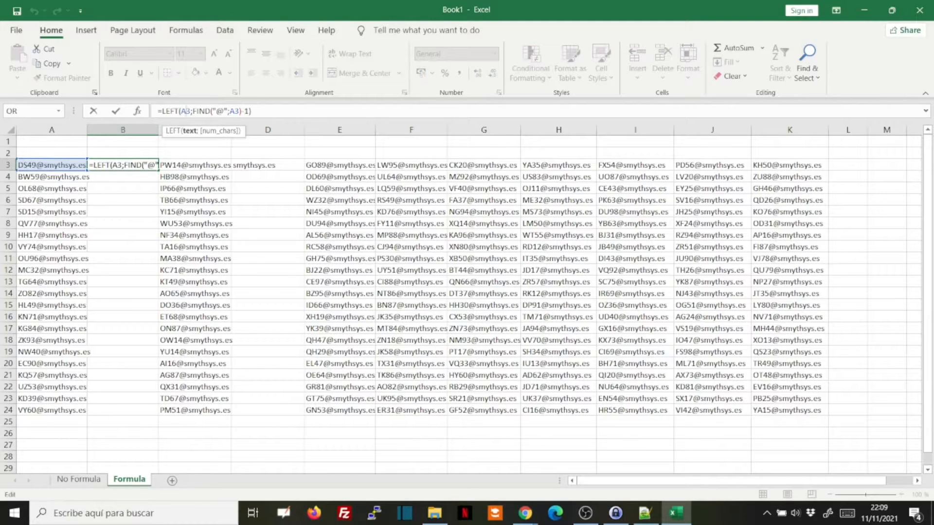
pyautogui.click(199, 111)
pyautogui.moveTo(193, 111); pyautogui.dragTo(239, 111)
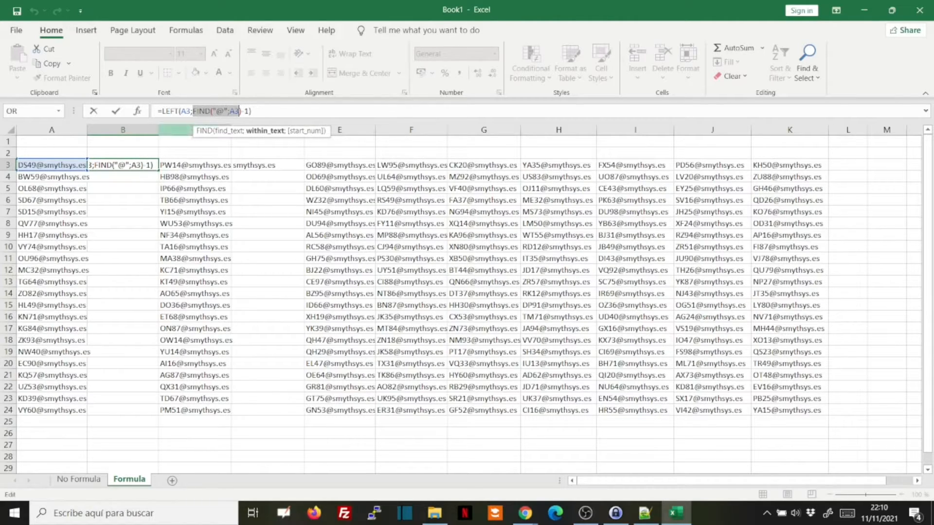
pyautogui.click(239, 112)
# Remove the -1 from the B3 formula so it reads =LEFT(A3;FIND("@";A3)).
pyautogui.click(245, 111)
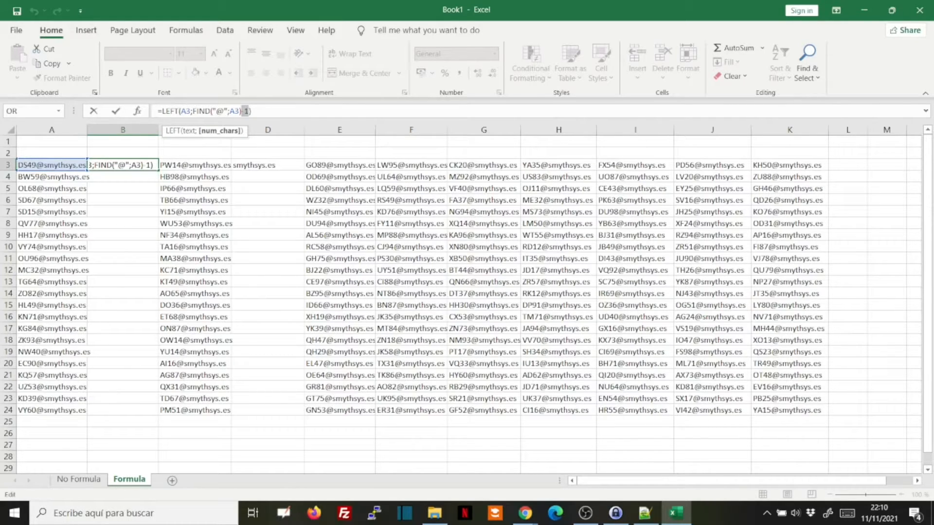
pyautogui.press('BackSpace')
pyautogui.press('BackSpace')
pyautogui.press('Return')
# Restore the -1 after the FIND function in B3 so the formula reads =LEFT(A3;FIND("@";A3)-1).
pyautogui.click(123, 165)
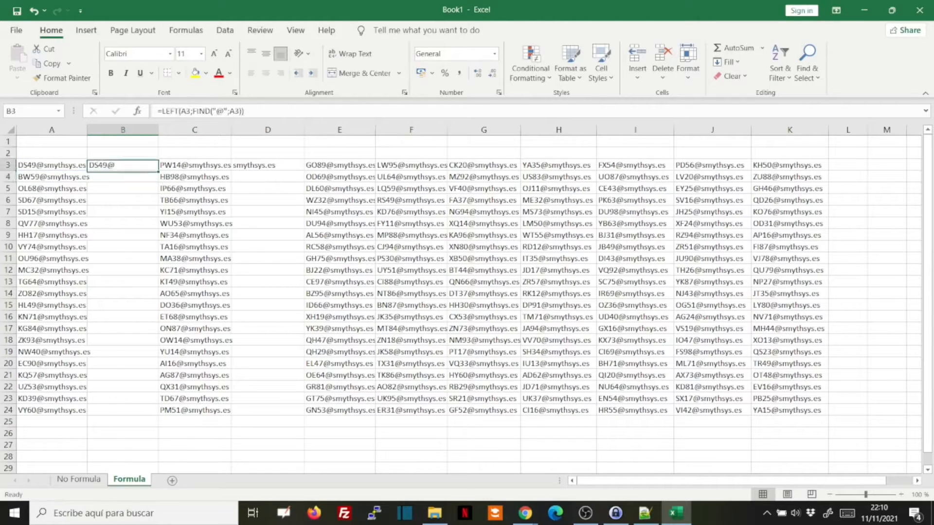
pyautogui.click(242, 111)
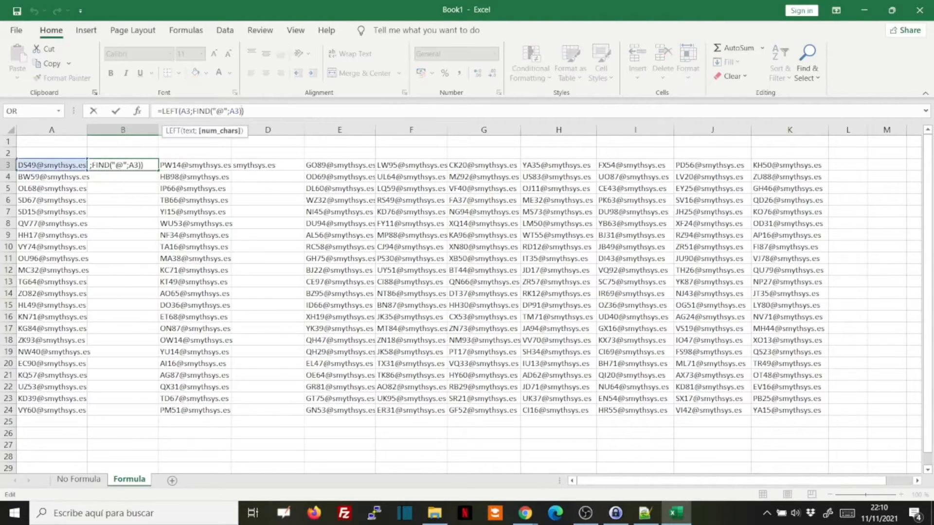
pyautogui.write('-1')
pyautogui.press('Return')
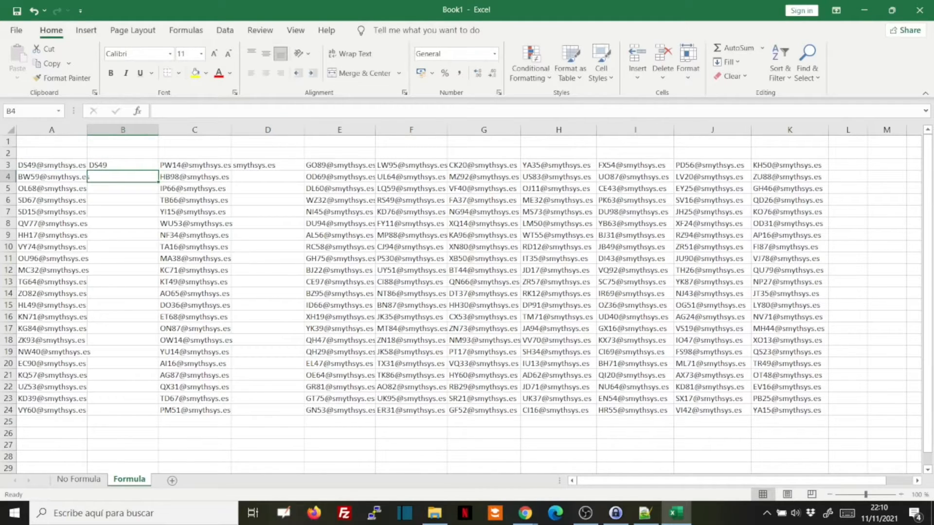
# Fill the formula in B3 down through cell B24.
pyautogui.click(121, 166)
pyautogui.moveTo(158, 171); pyautogui.dragTo(162, 416)
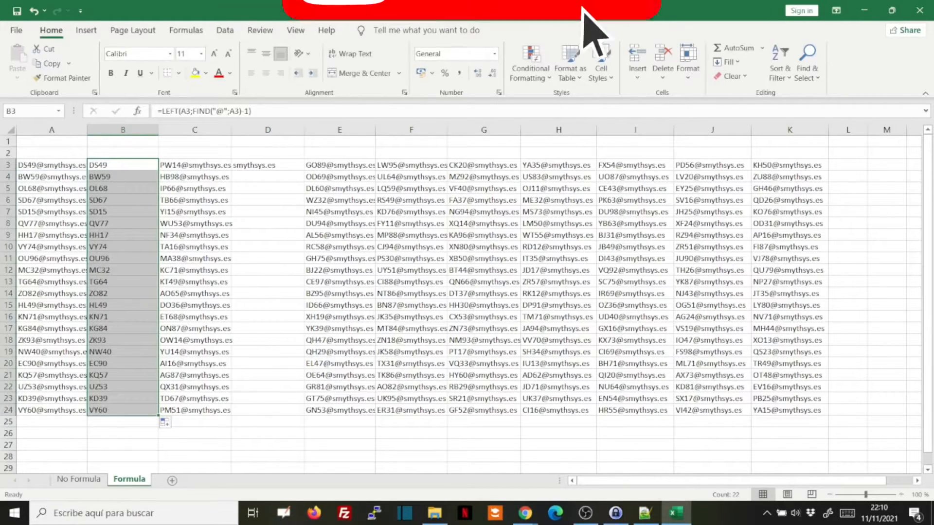
# Examine the "@" search text inside the FIND function of the B3 formula, leaving the formula as it is.
pyautogui.click(123, 329)
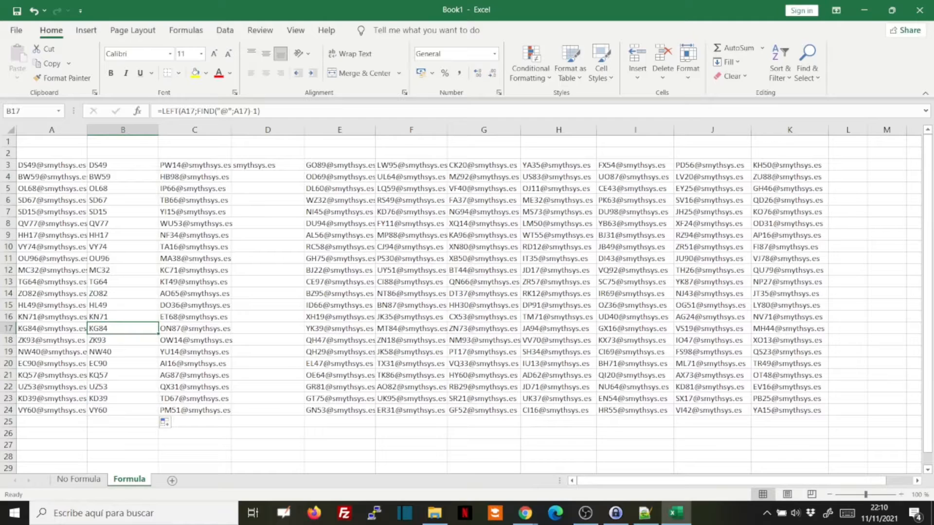
pyautogui.click(195, 200)
pyautogui.click(122, 166)
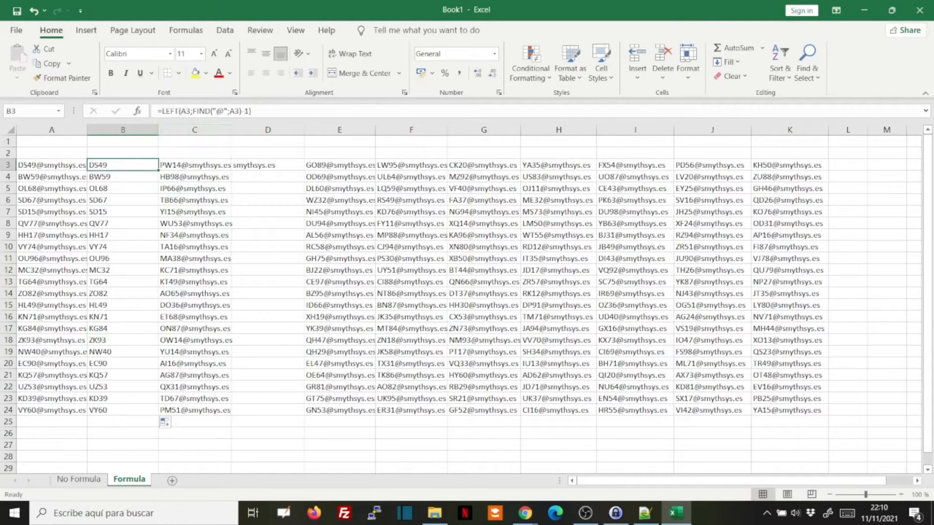
pyautogui.moveTo(216, 111); pyautogui.dragTo(225, 112)
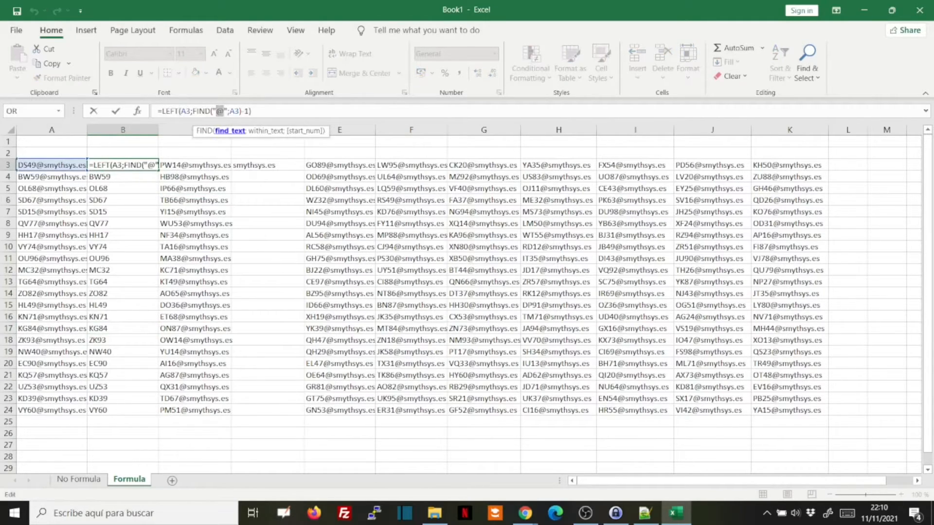
pyautogui.press('Escape')
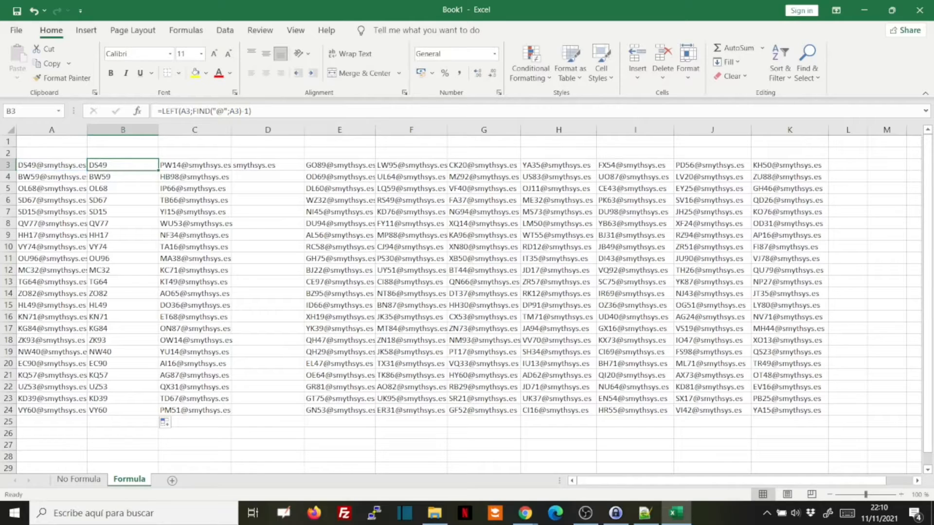
pyautogui.click(194, 236)
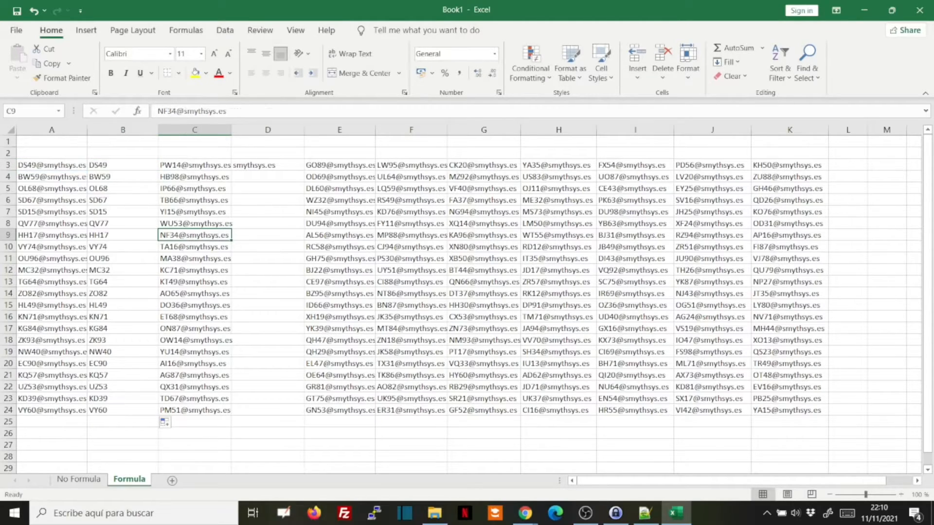
# Examine the C3 text reference and the LEN(C3) part of the RIGHT formula in D3.
pyautogui.click(267, 165)
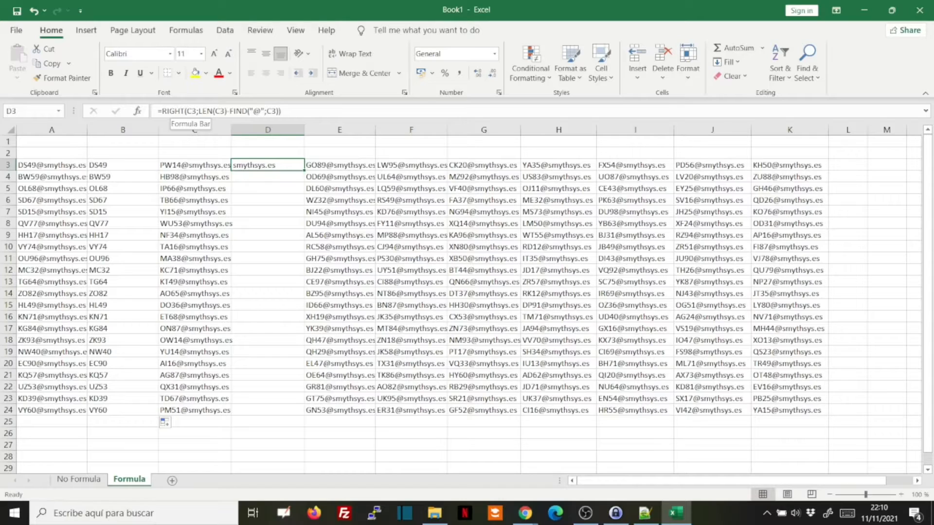
pyautogui.moveTo(185, 112); pyautogui.dragTo(196, 111)
pyautogui.click(196, 112)
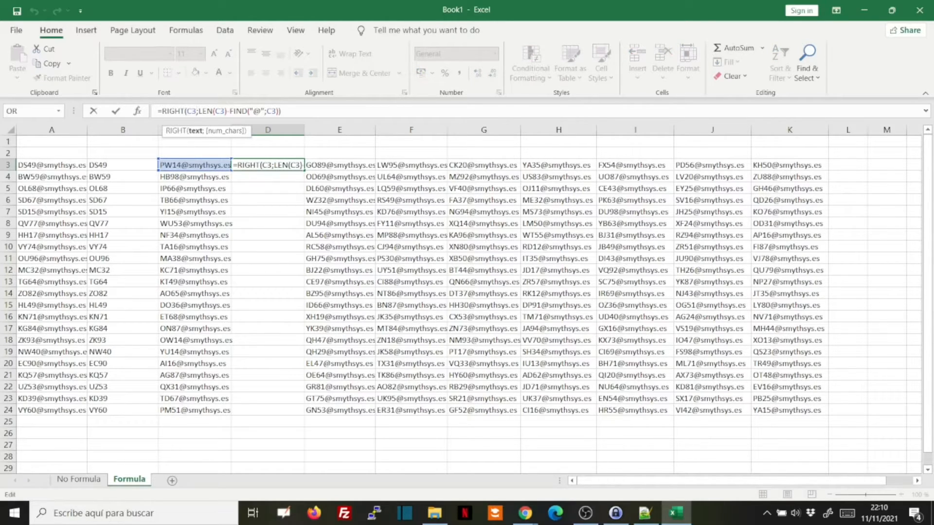
pyautogui.moveTo(199, 111); pyautogui.dragTo(227, 112)
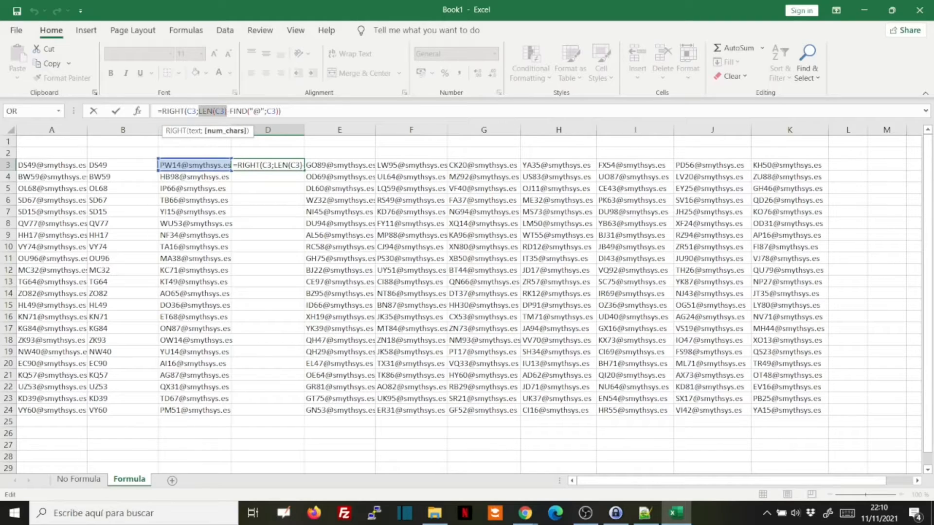
# Examine the FIND("@";C3) part of the D3 formula and the full LEN(C3)-FIND("@";C3) character-count argument.
pyautogui.click(236, 111)
pyautogui.moveTo(230, 111); pyautogui.dragTo(280, 111)
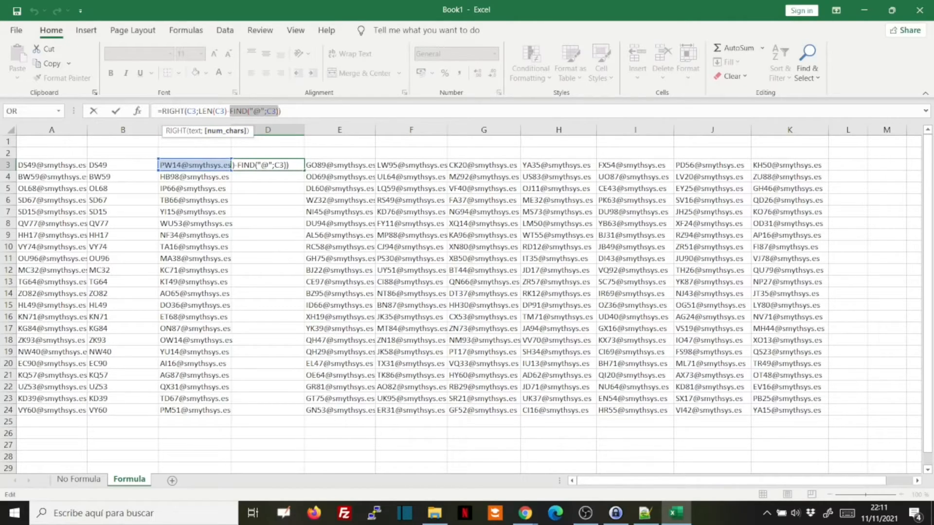
pyautogui.moveTo(198, 111); pyautogui.dragTo(261, 111)
pyautogui.moveTo(199, 111); pyautogui.dragTo(278, 111)
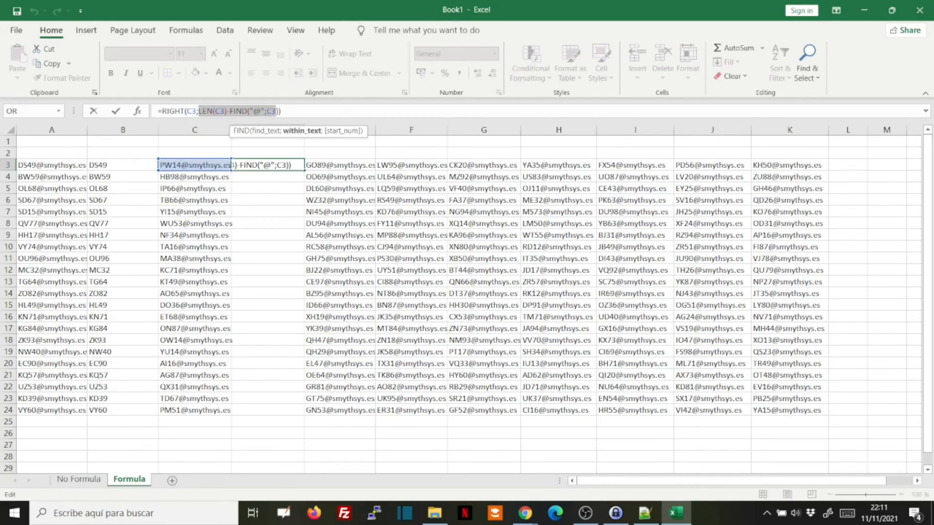
# Fill the formula =RIGHT(C3;LEN(C3)-FIND("@";C3)) in D3 down through cell D24.
pyautogui.hotkey('ctrl', 'Return')
pyautogui.doubleClick(305, 171)
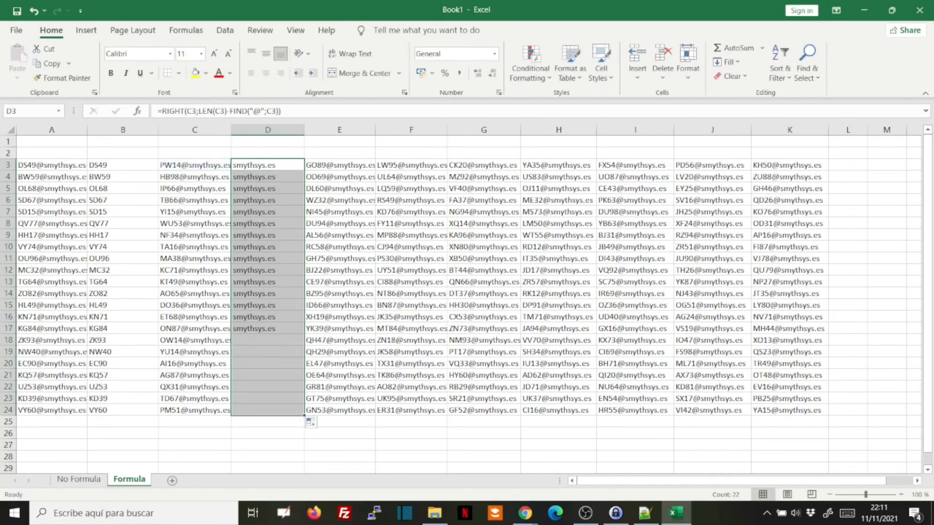